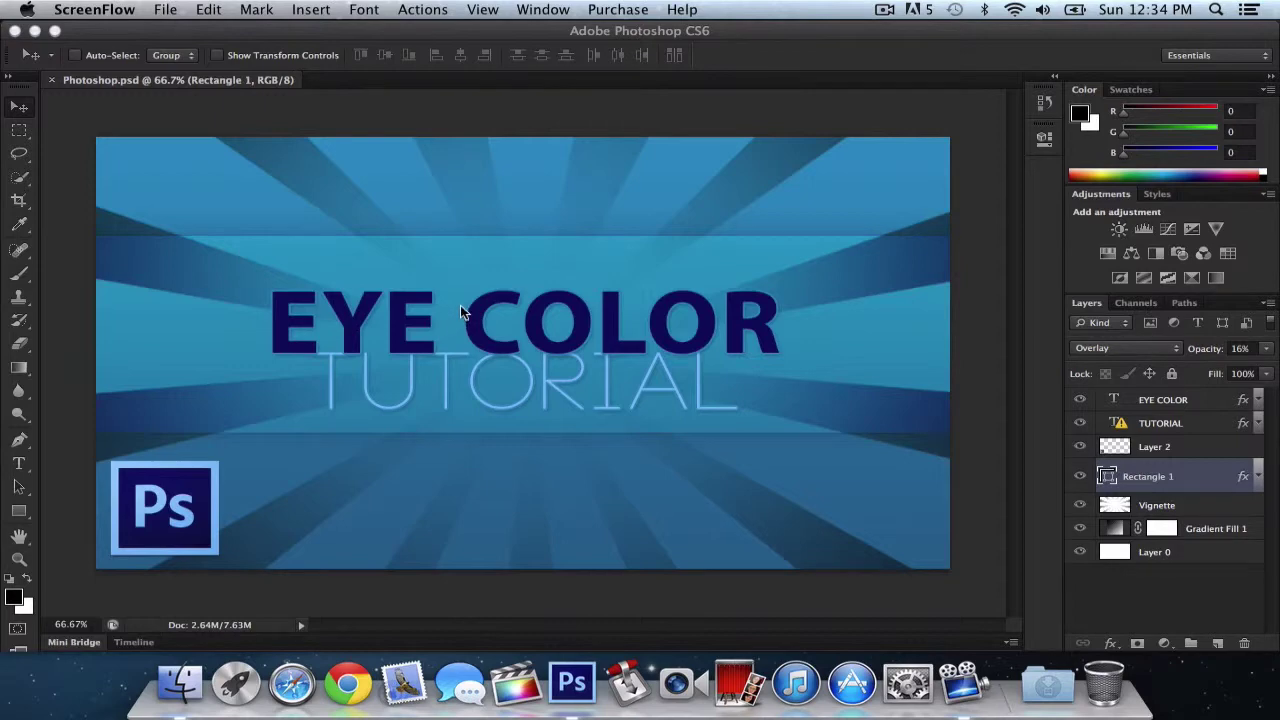
Delete the old Rectangle 1 banner layer.
scroll(457, 302, "down", 10)
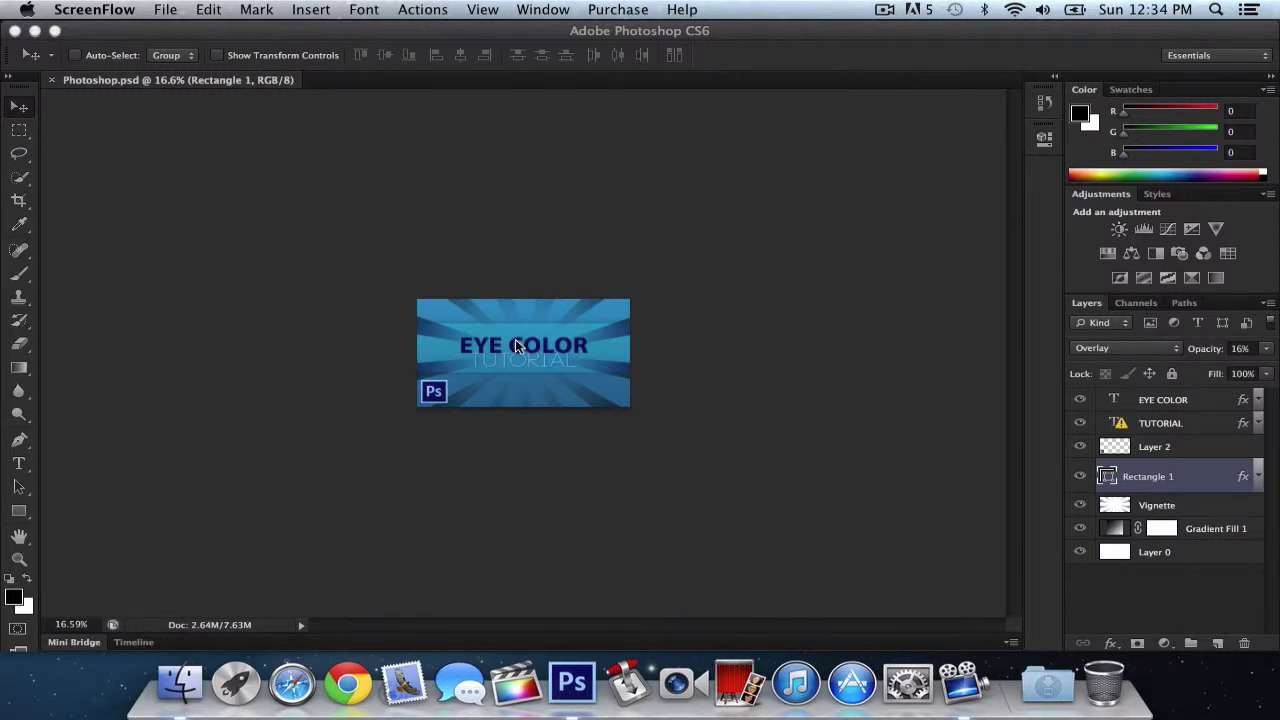
scroll(517, 344, "up", 3)
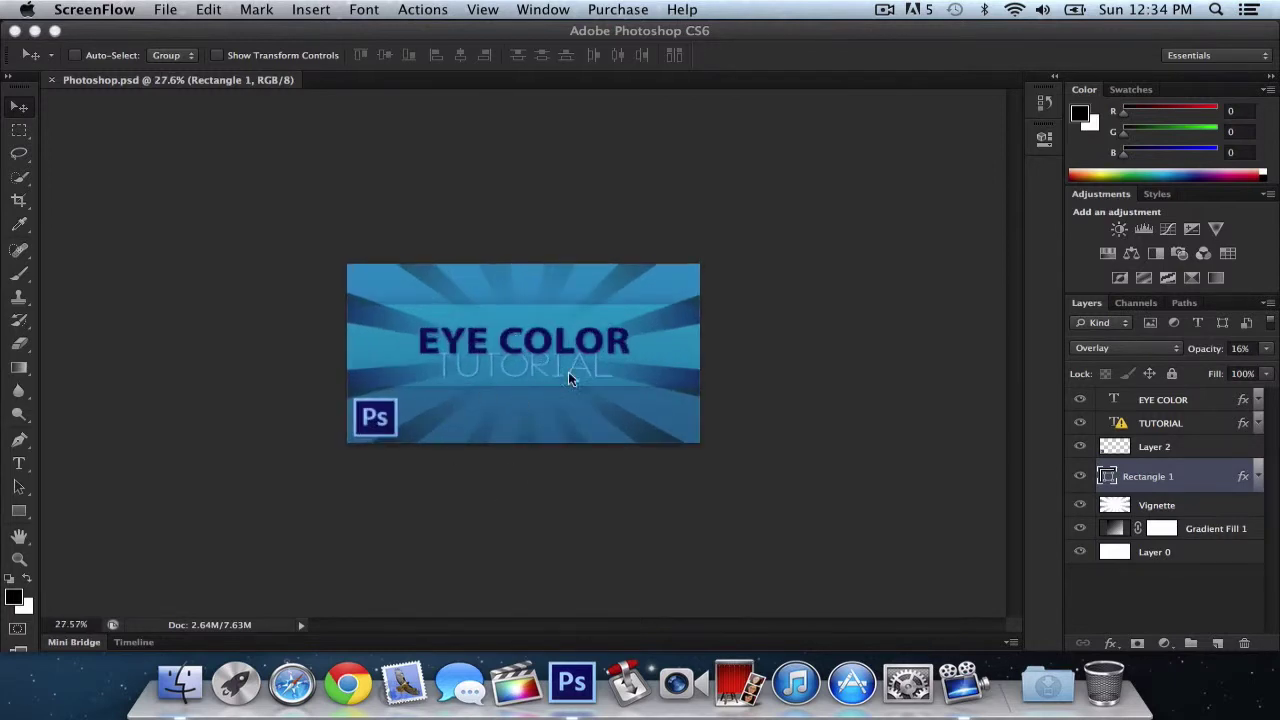
scroll(503, 338, "up", 2)
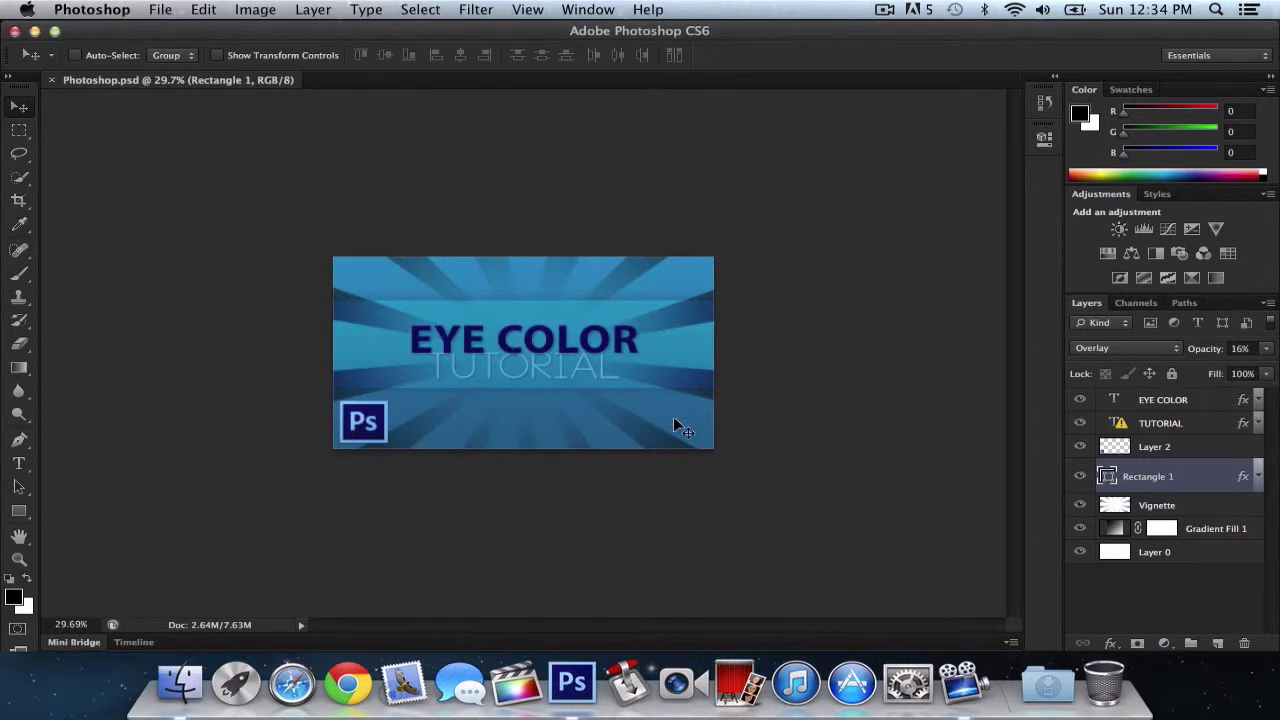
scroll(673, 416, "up", 5)
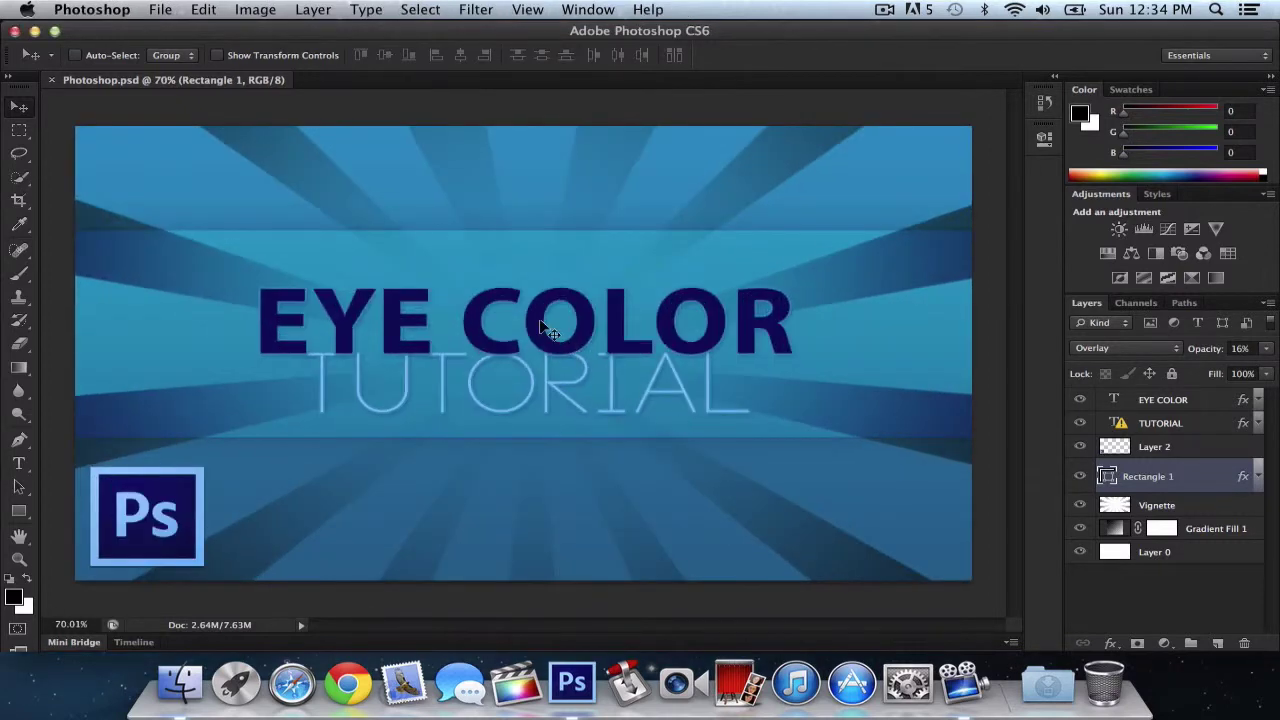
key("Delete")
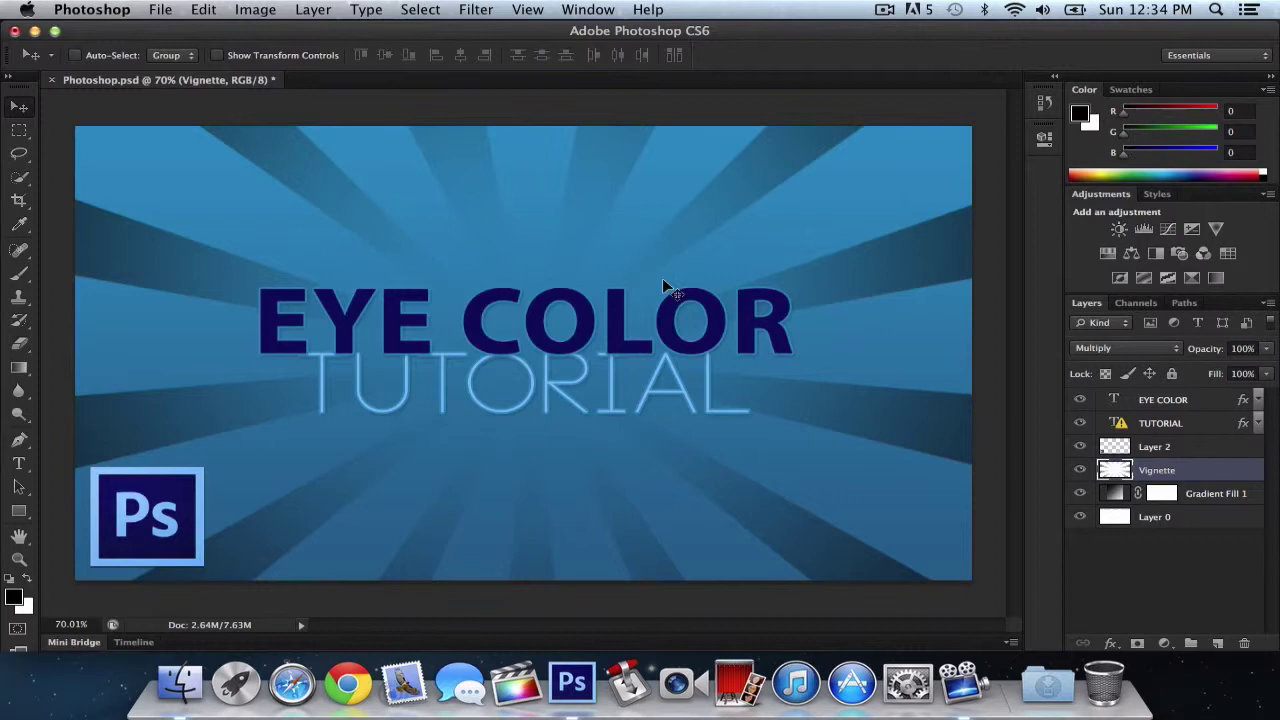
Draw a full-width 1310 × 272 px black rectangle behind the EYE COLOR TUTORIAL title with the Rectangle Tool.
left_click(18, 511)
left_click(30, 514)
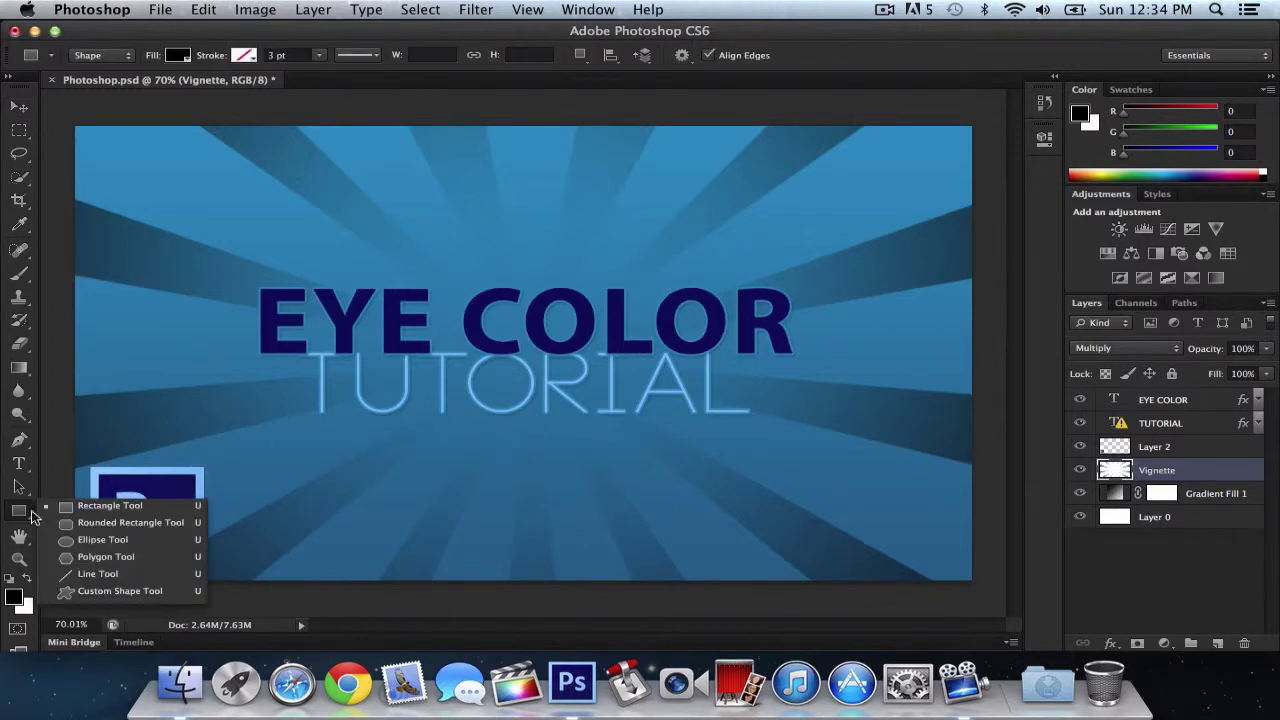
left_click(100, 506)
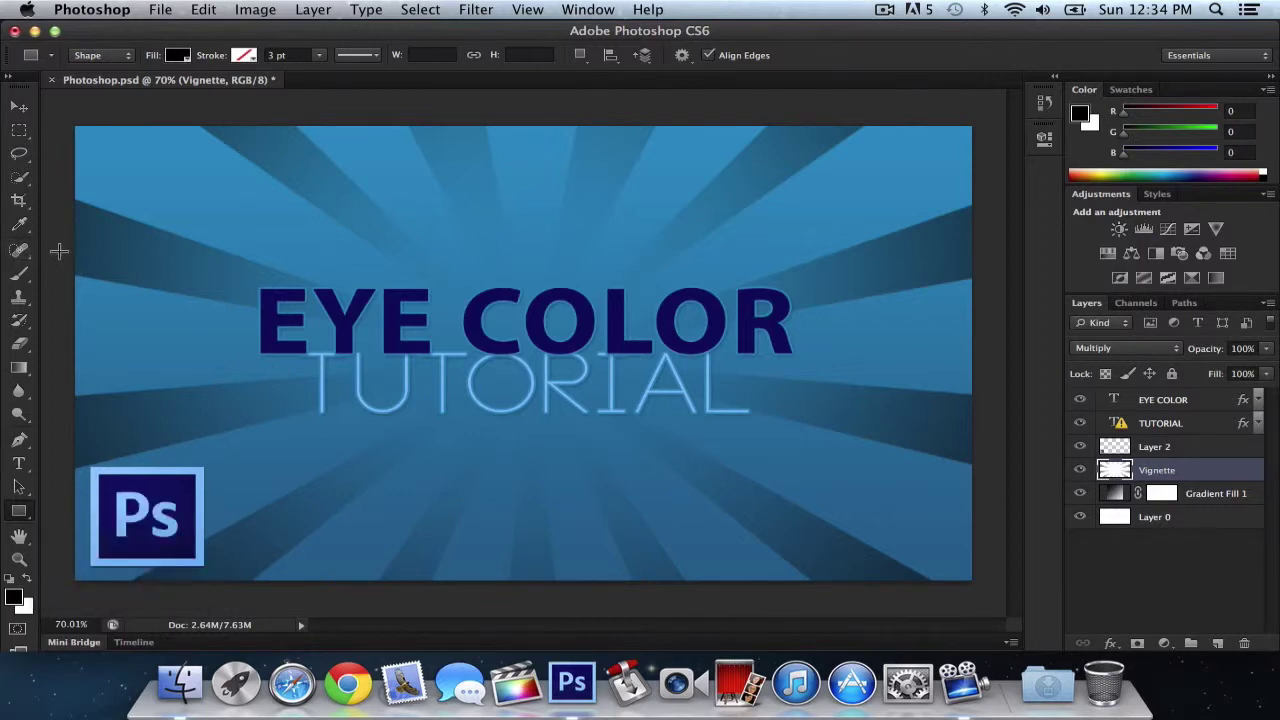
left_click_drag(64, 264, 982, 435)
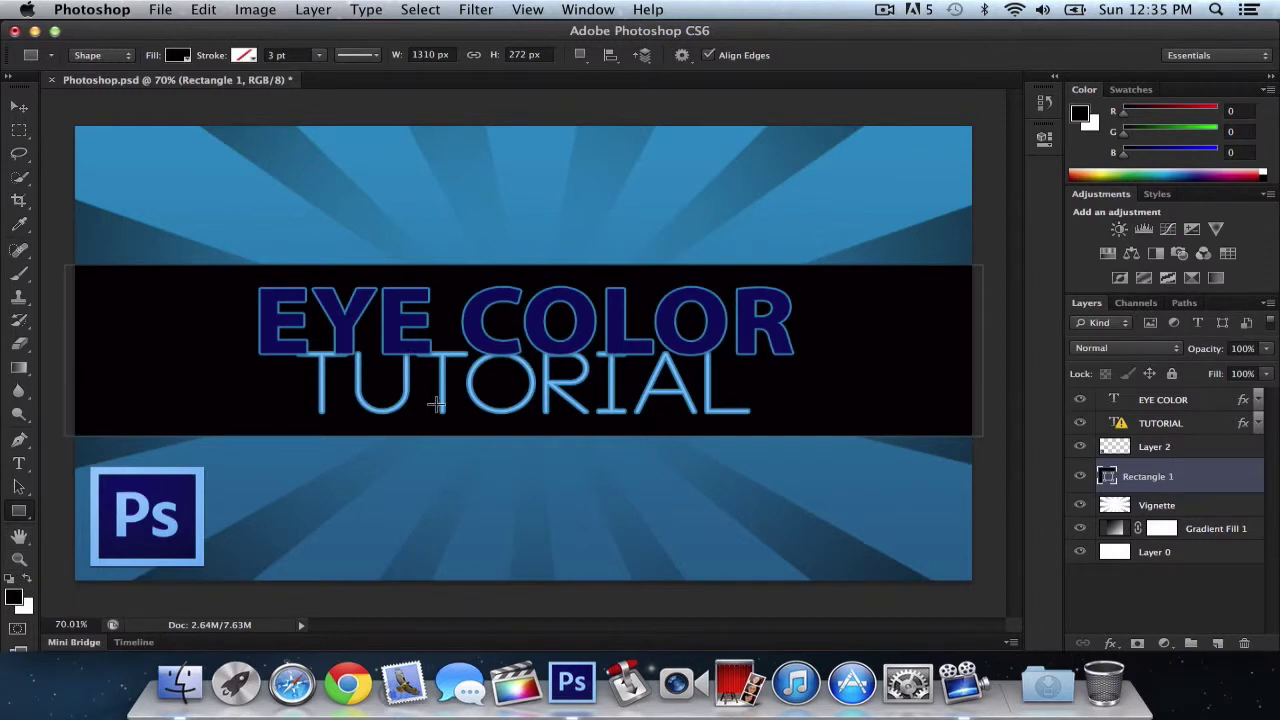
Open the Layer Style dialog for Rectangle 1 and move it aside from the banner.
left_click(19, 106)
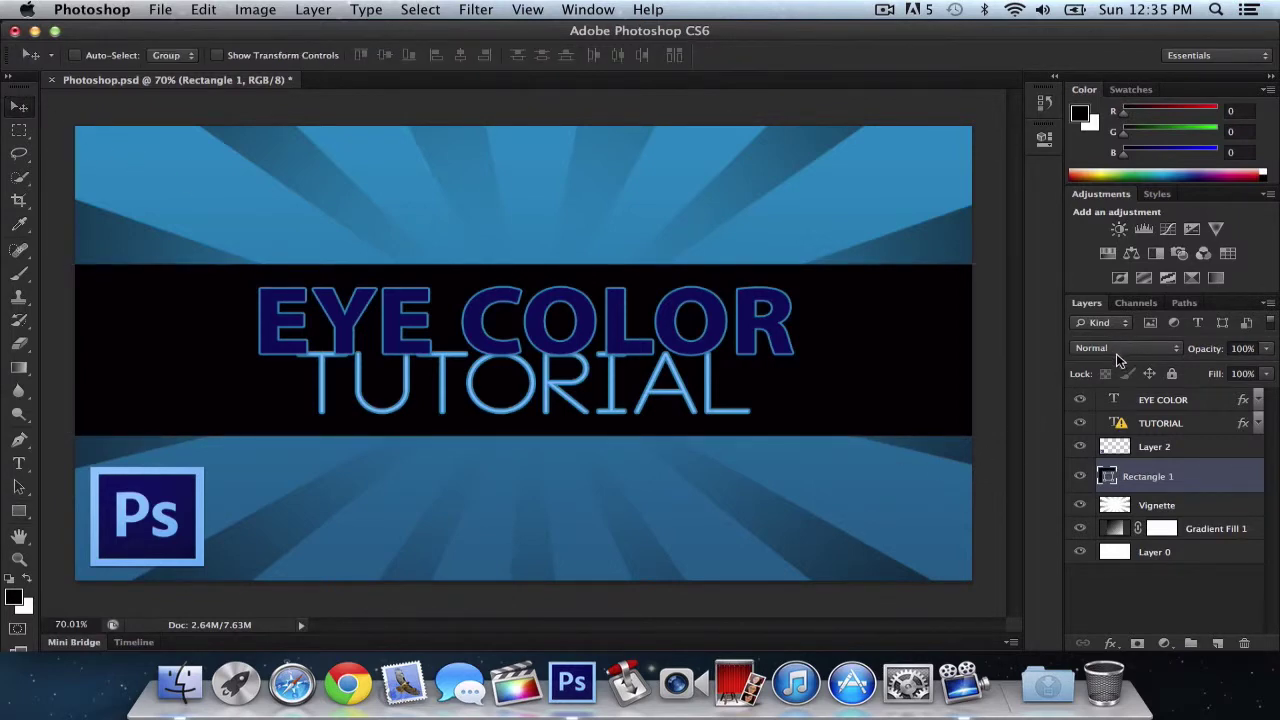
double_click(1239, 485)
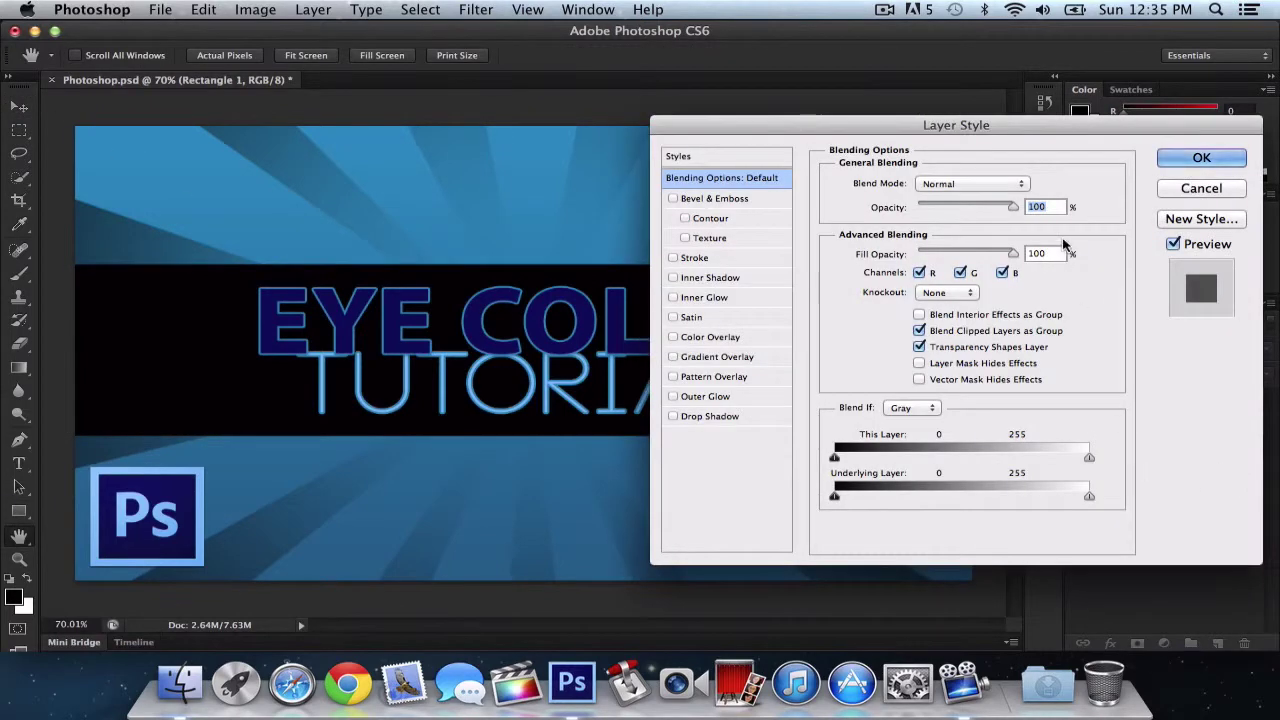
left_click_drag(952, 139, 646, 140)
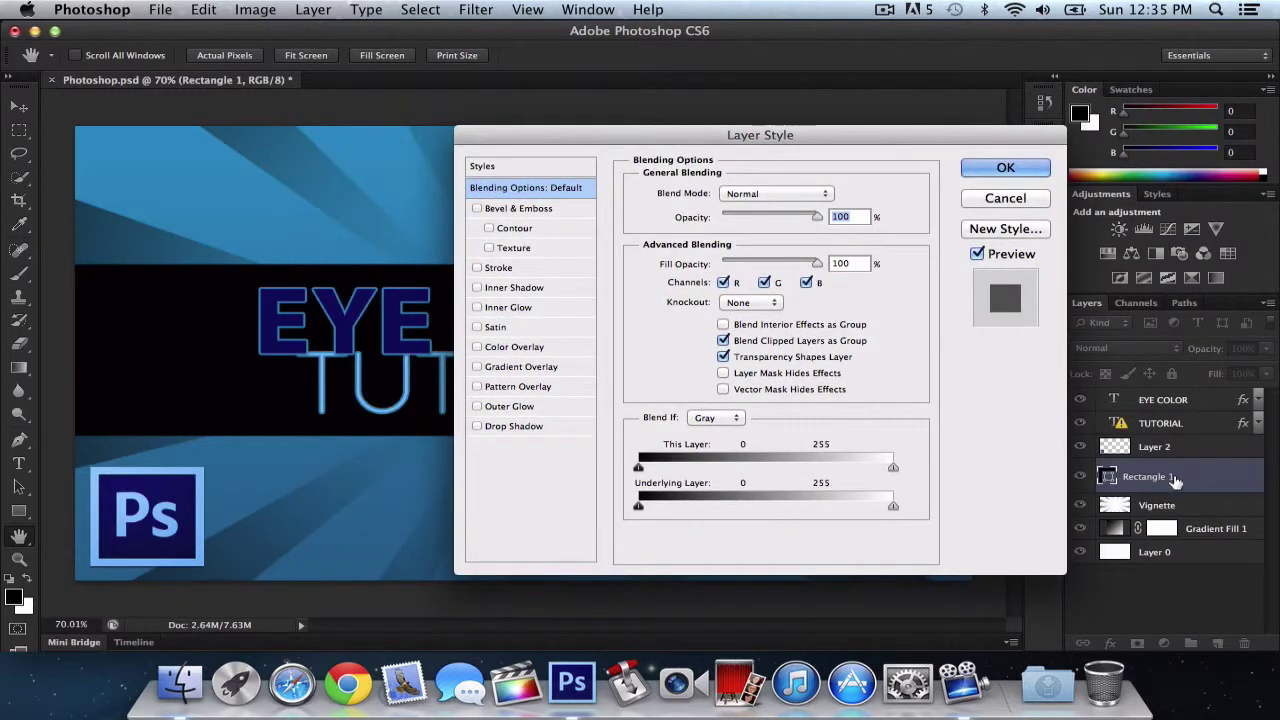
left_click_drag(646, 140, 844, 135)
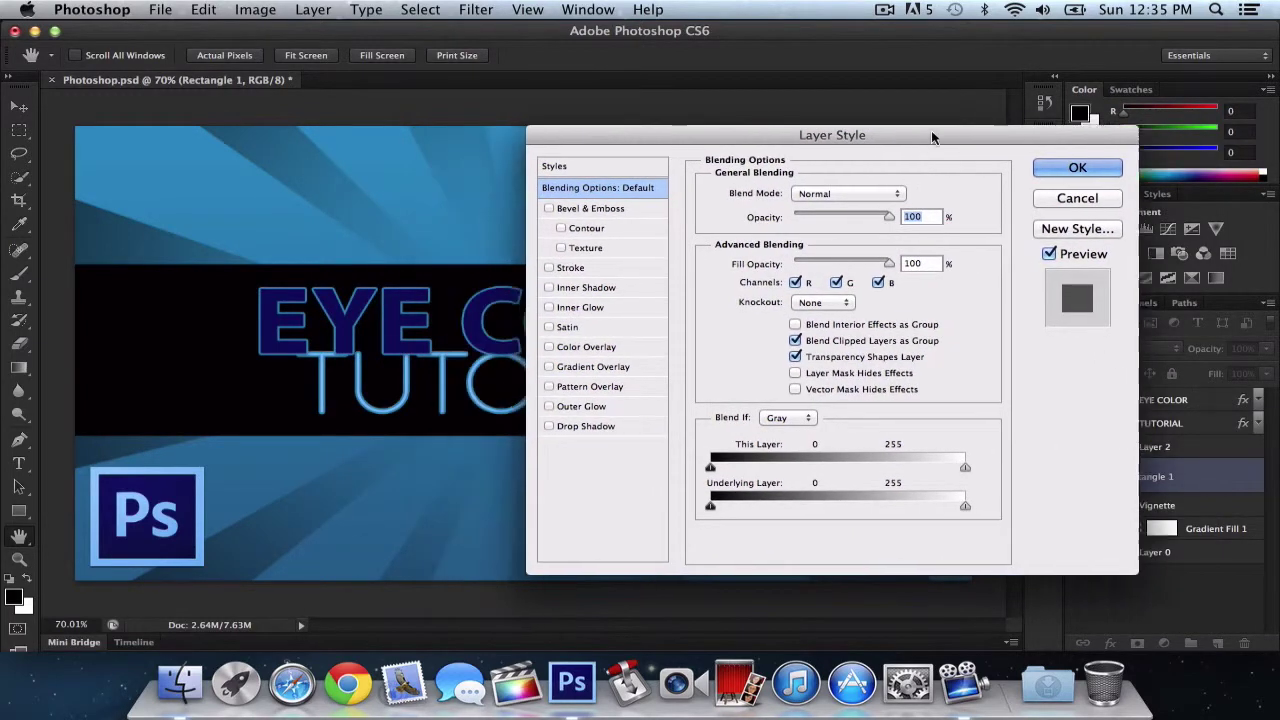
left_click_drag(931, 130, 1046, 86)
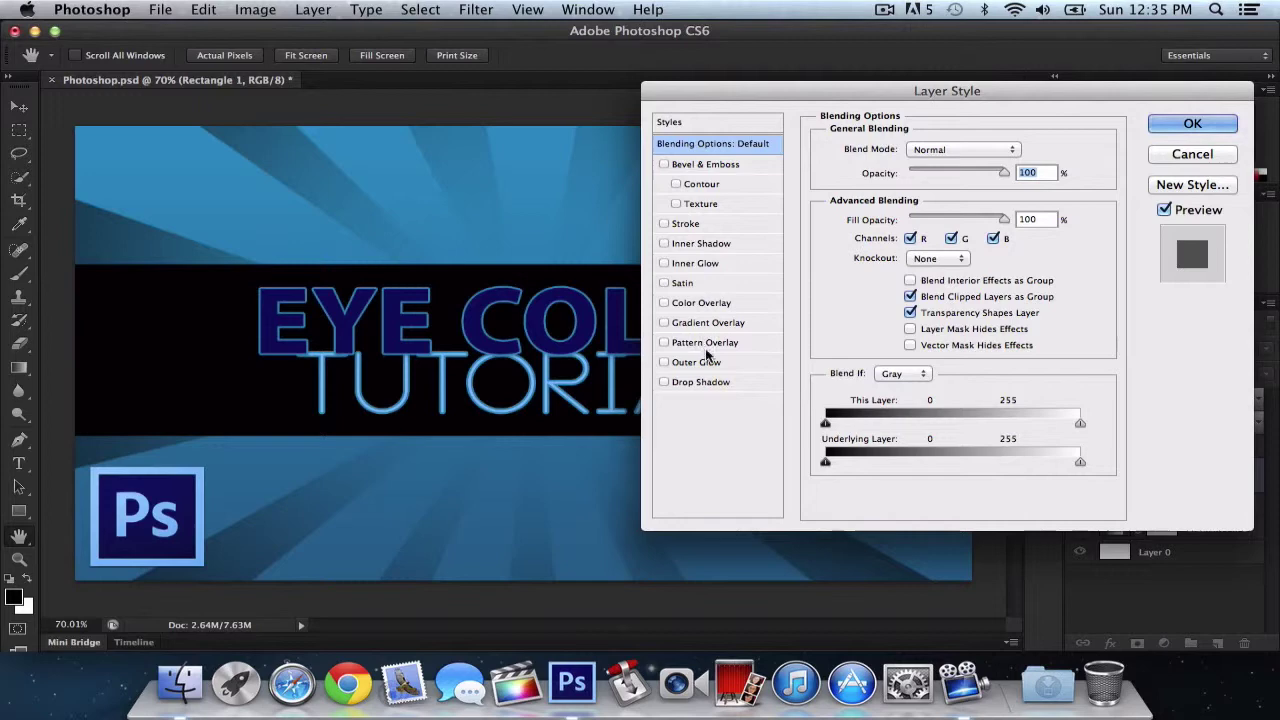
Add a #2f8cbf blue Color Overlay sampled from the canvas, blended in Normal mode.
left_click(697, 304)
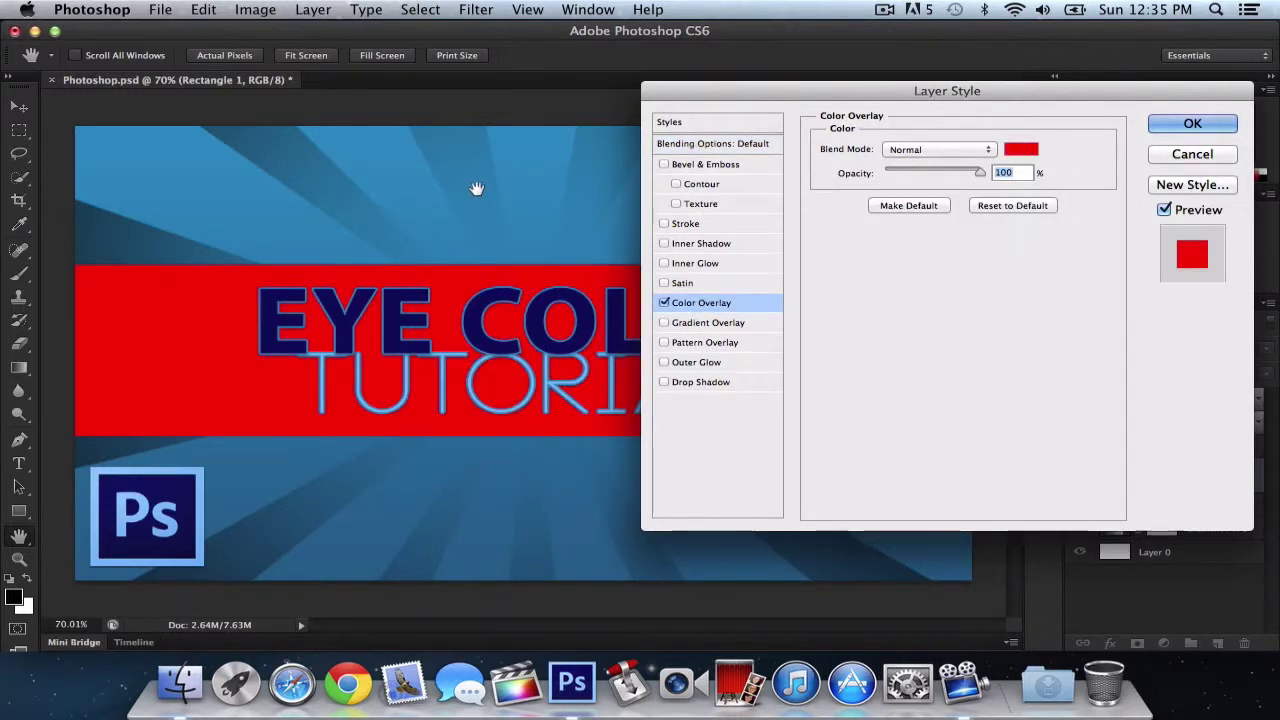
left_click(1020, 150)
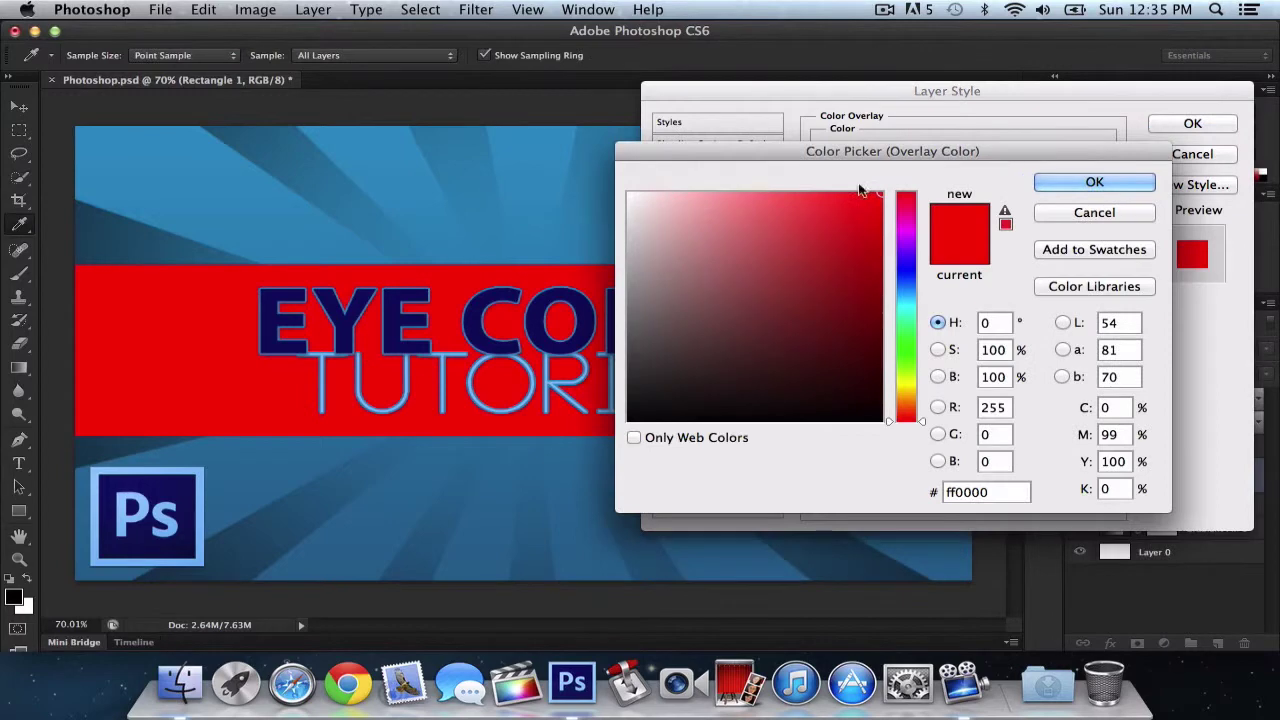
left_click(239, 236)
left_click_drag(241, 232, 273, 131)
left_click_drag(309, 216, 276, 217)
left_click(1076, 181)
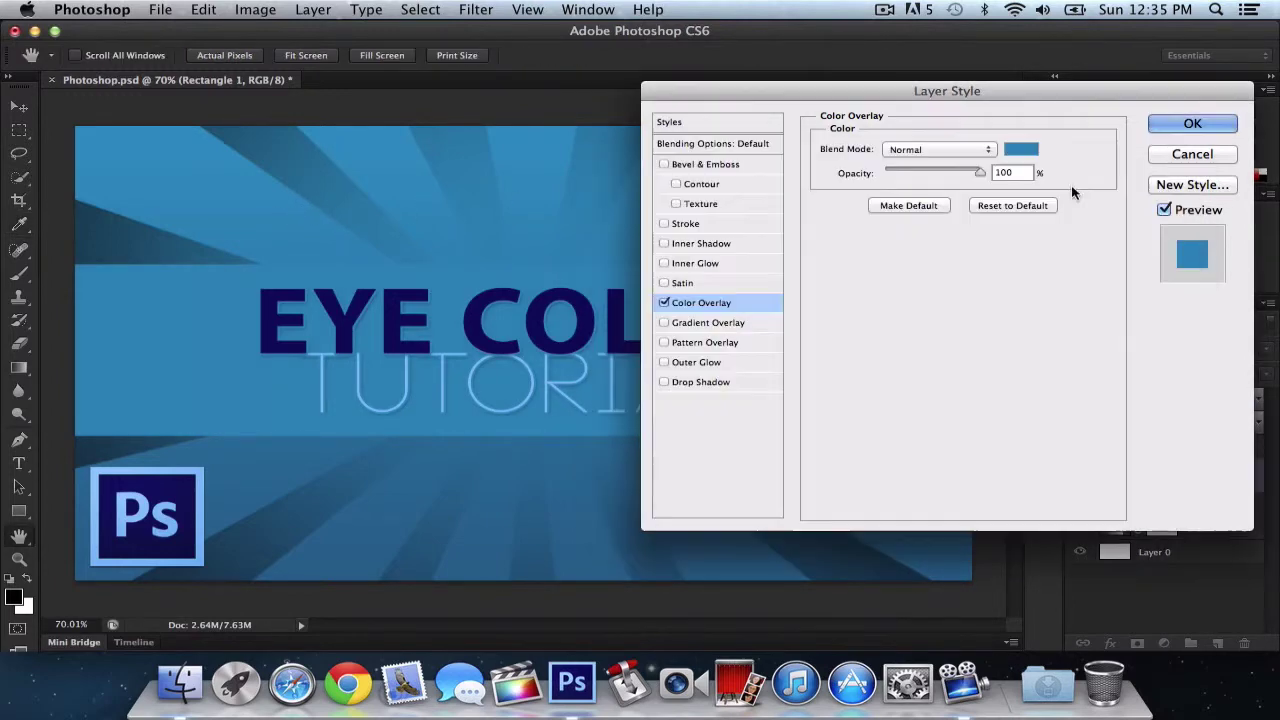
left_click(936, 150)
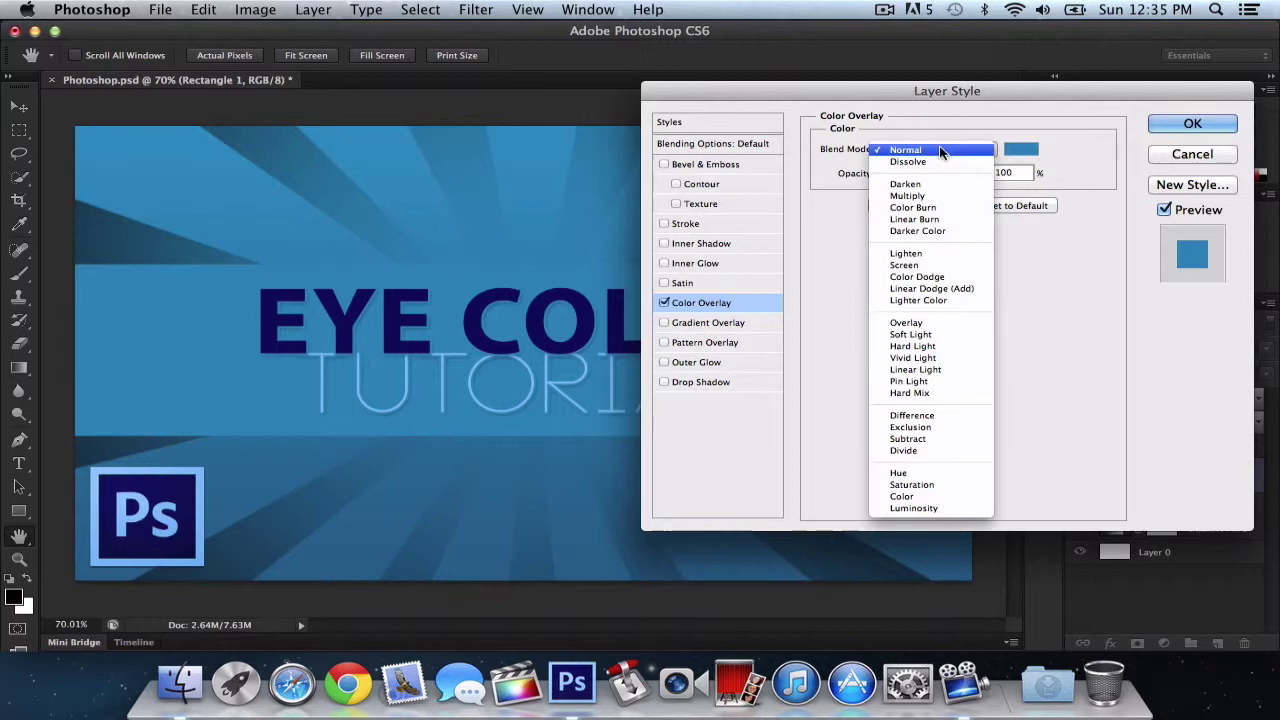
left_click(927, 322)
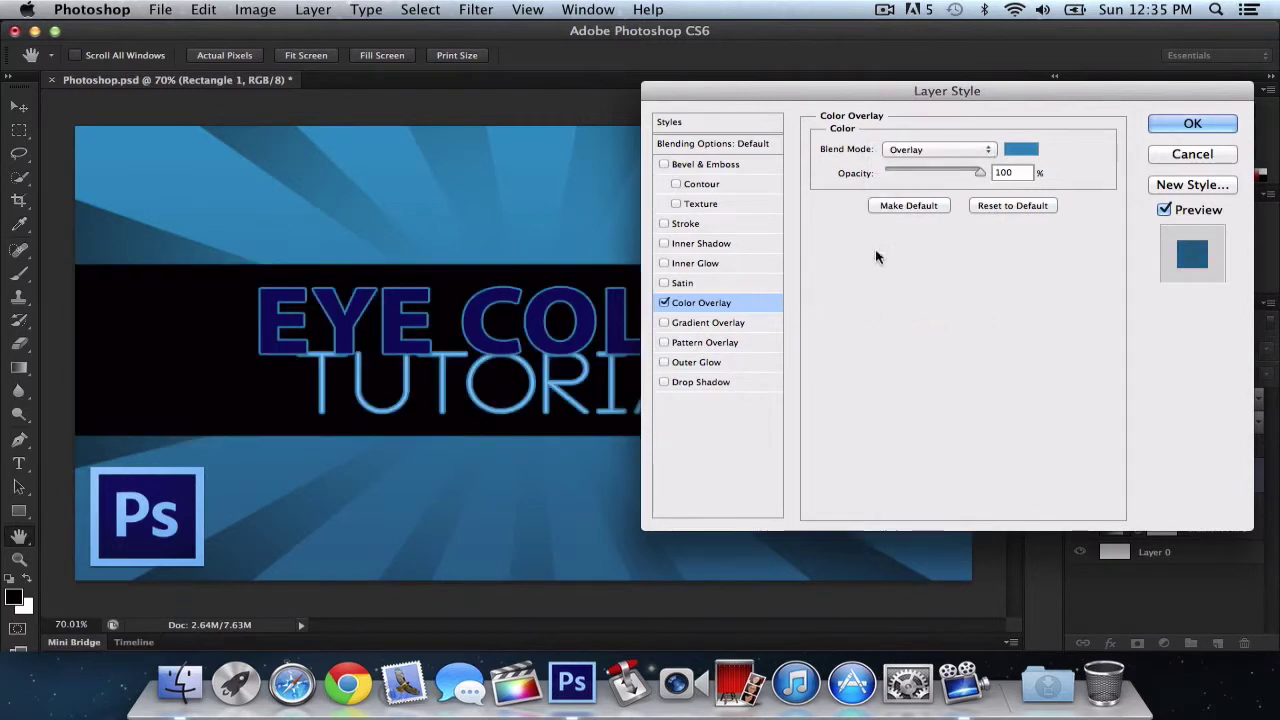
left_click(967, 149)
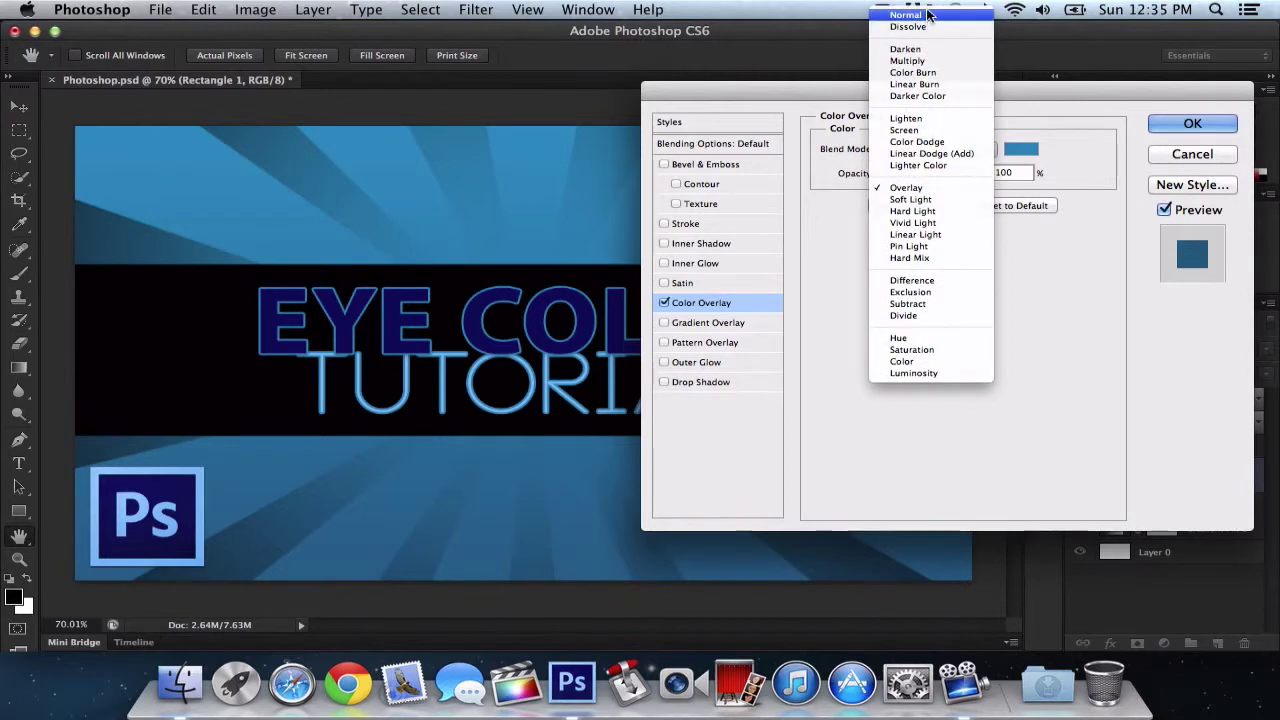
left_click(928, 12)
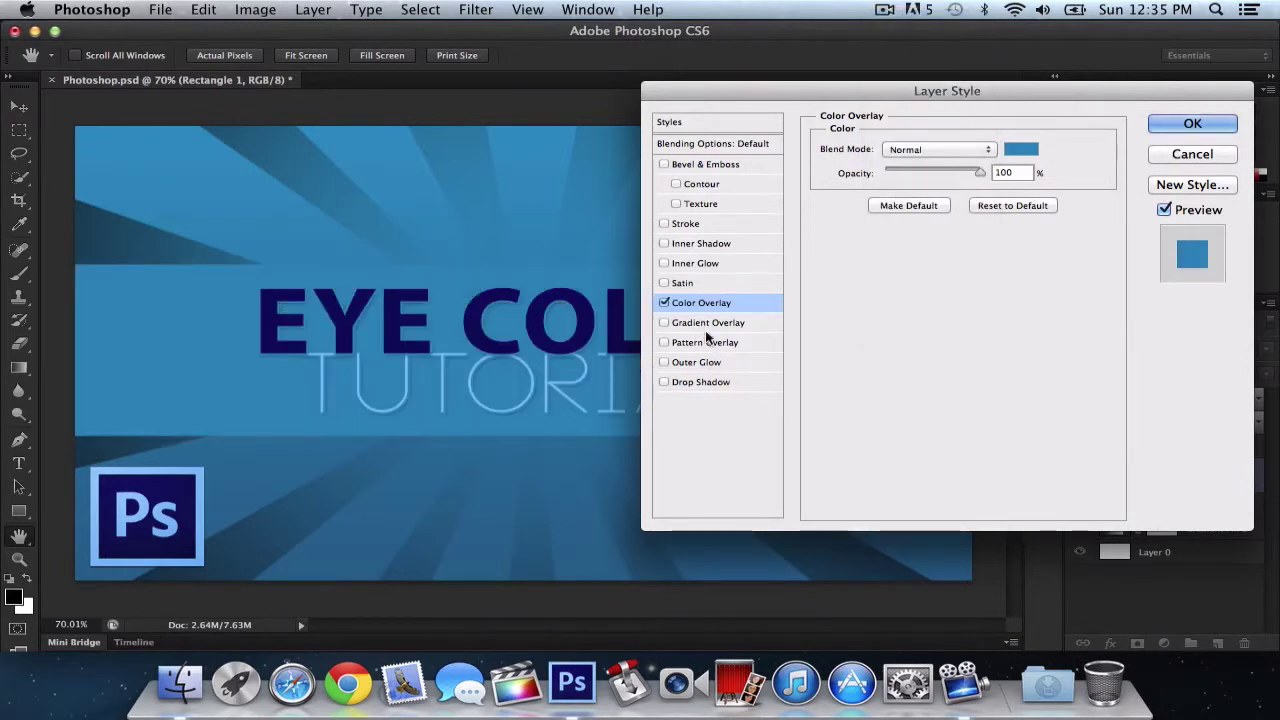
Enable a 3 px outside Stroke blended in Overlay mode.
left_click(706, 224)
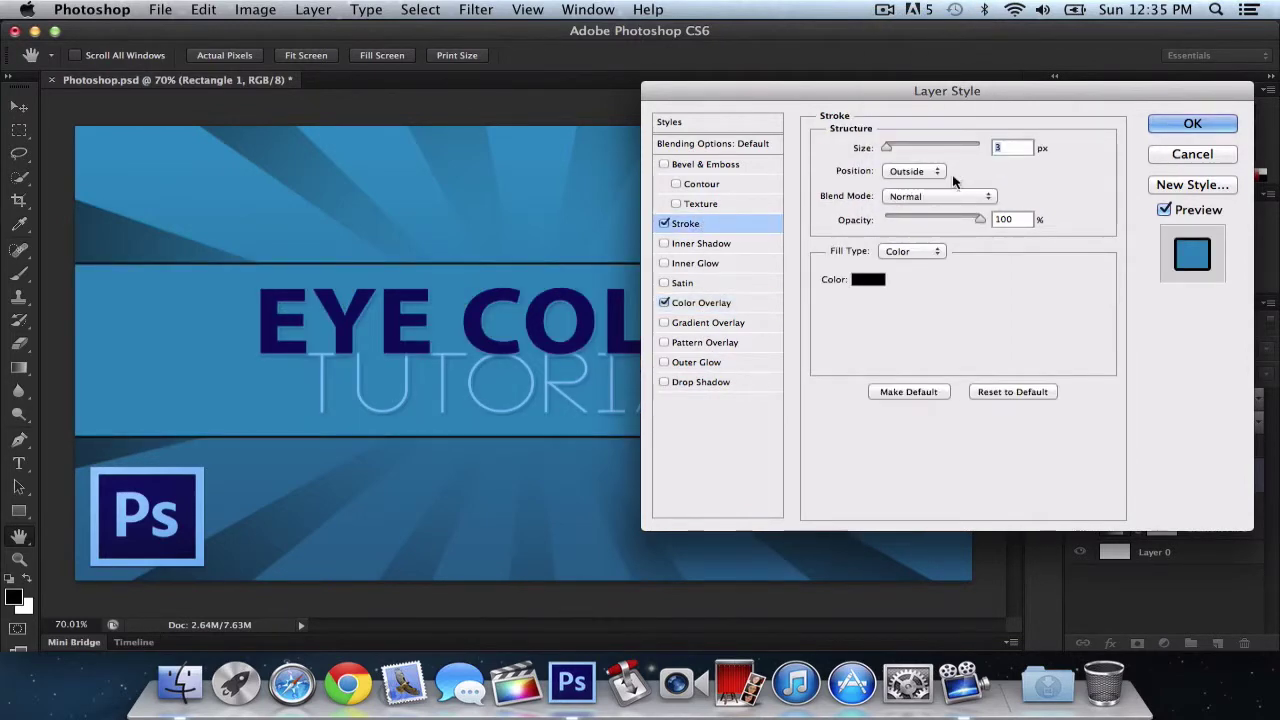
left_click(936, 197)
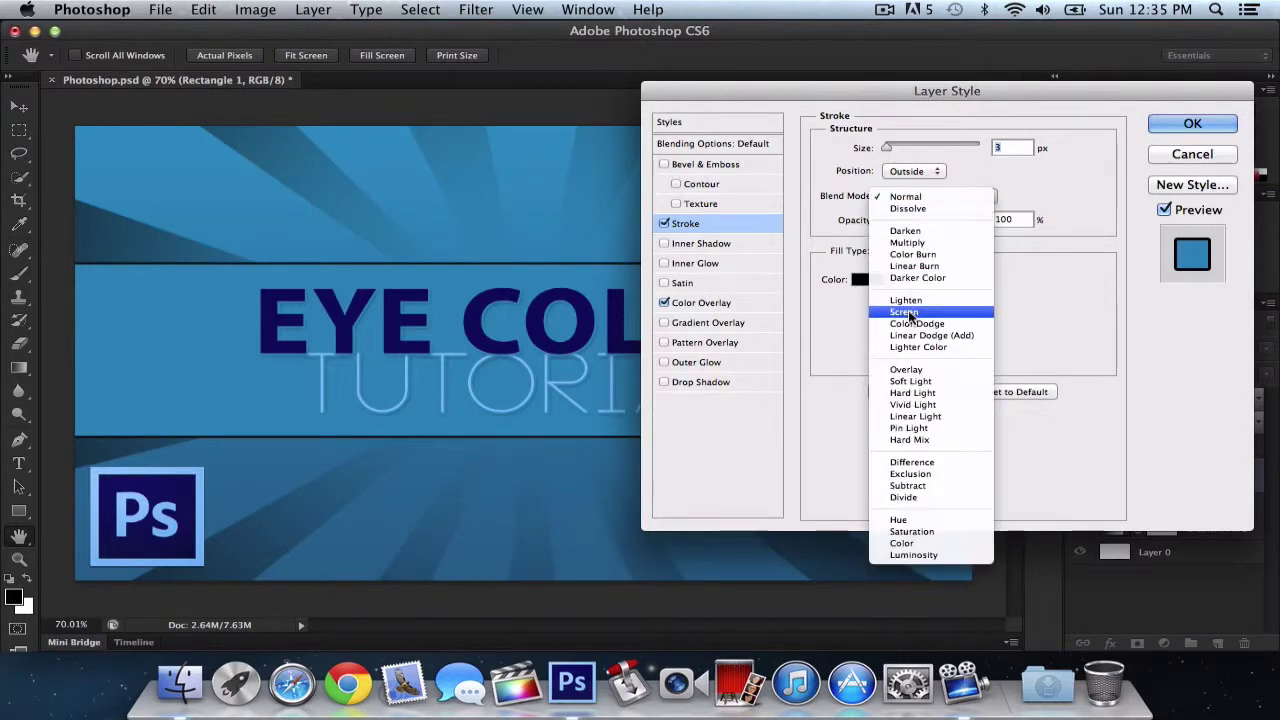
left_click(910, 197)
left_click(913, 171)
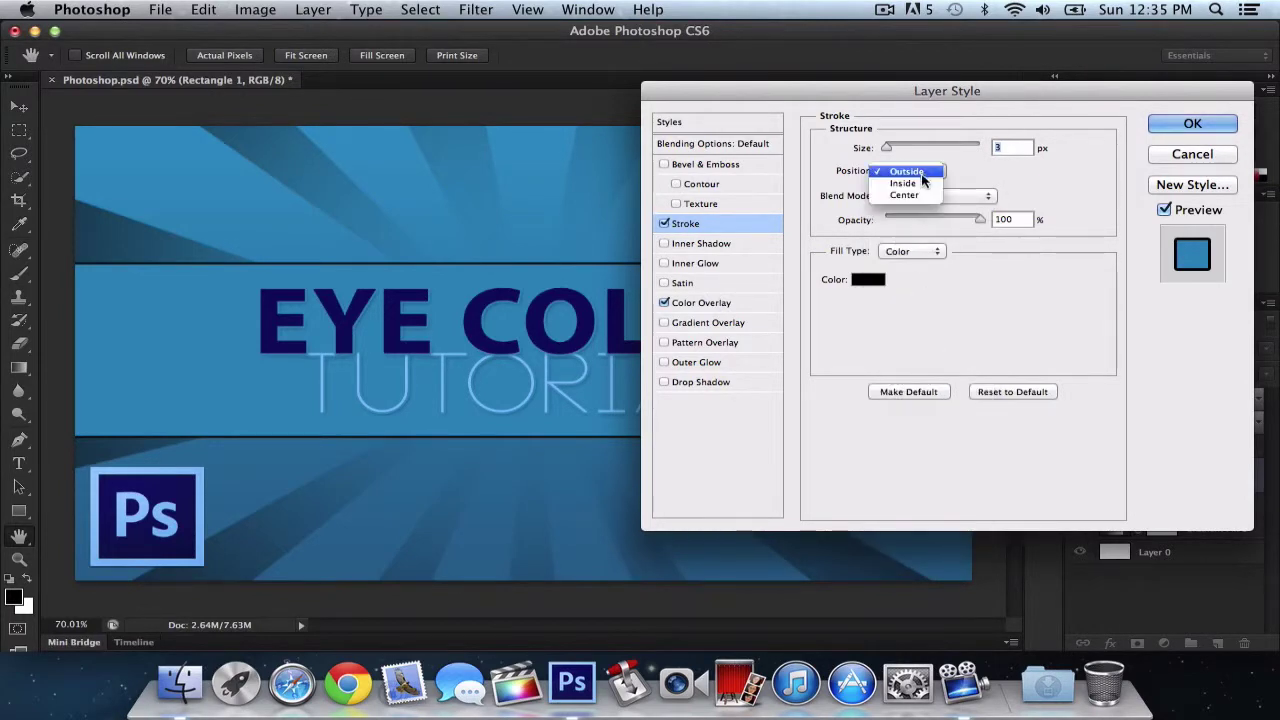
left_click(962, 186)
left_click(962, 190)
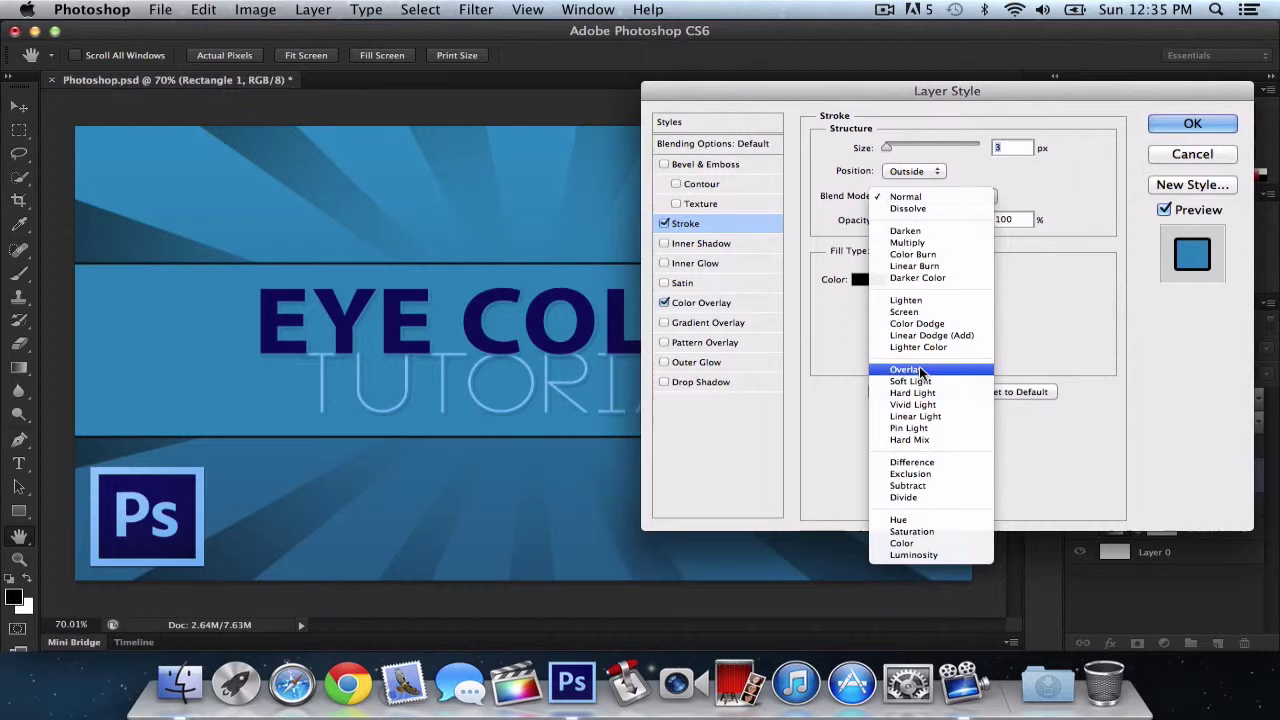
left_click(919, 366)
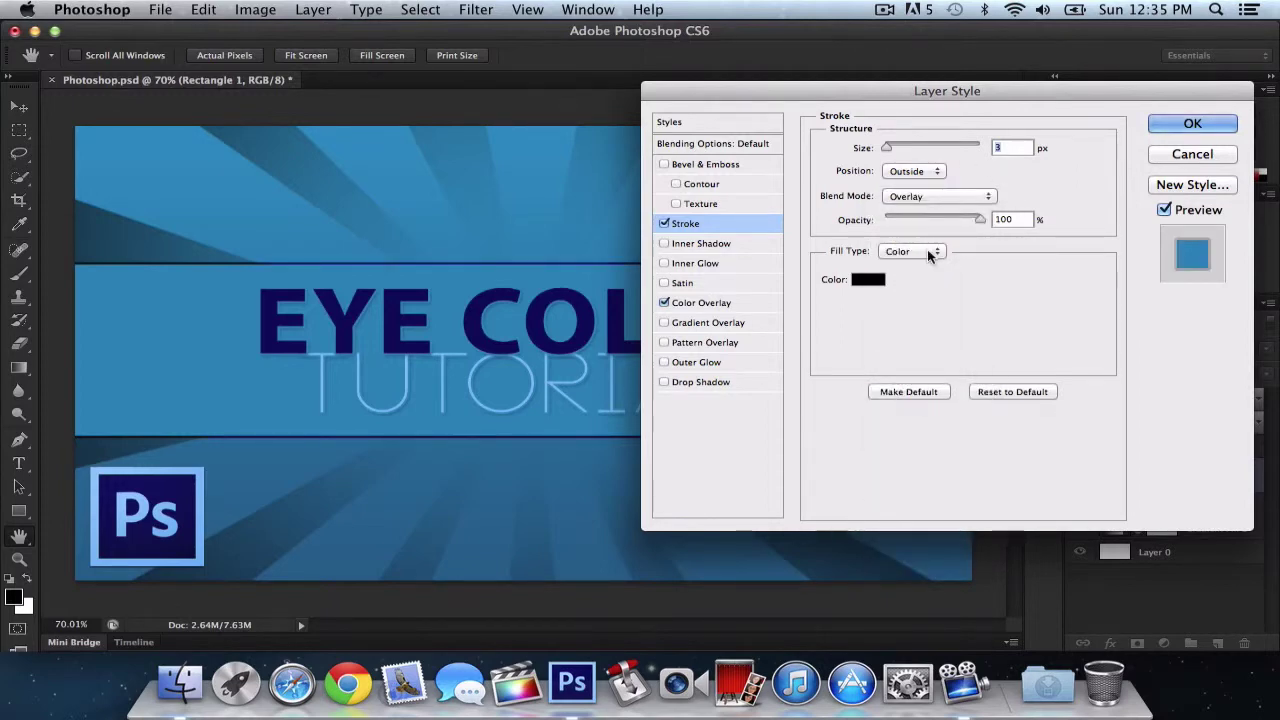
Set the stroke colour to a dark blue sampled from the canvas, then enable Drop Shadow.
left_click(868, 279)
left_click_drag(785, 151, 823, 152)
left_click_drag(481, 174, 124, 231)
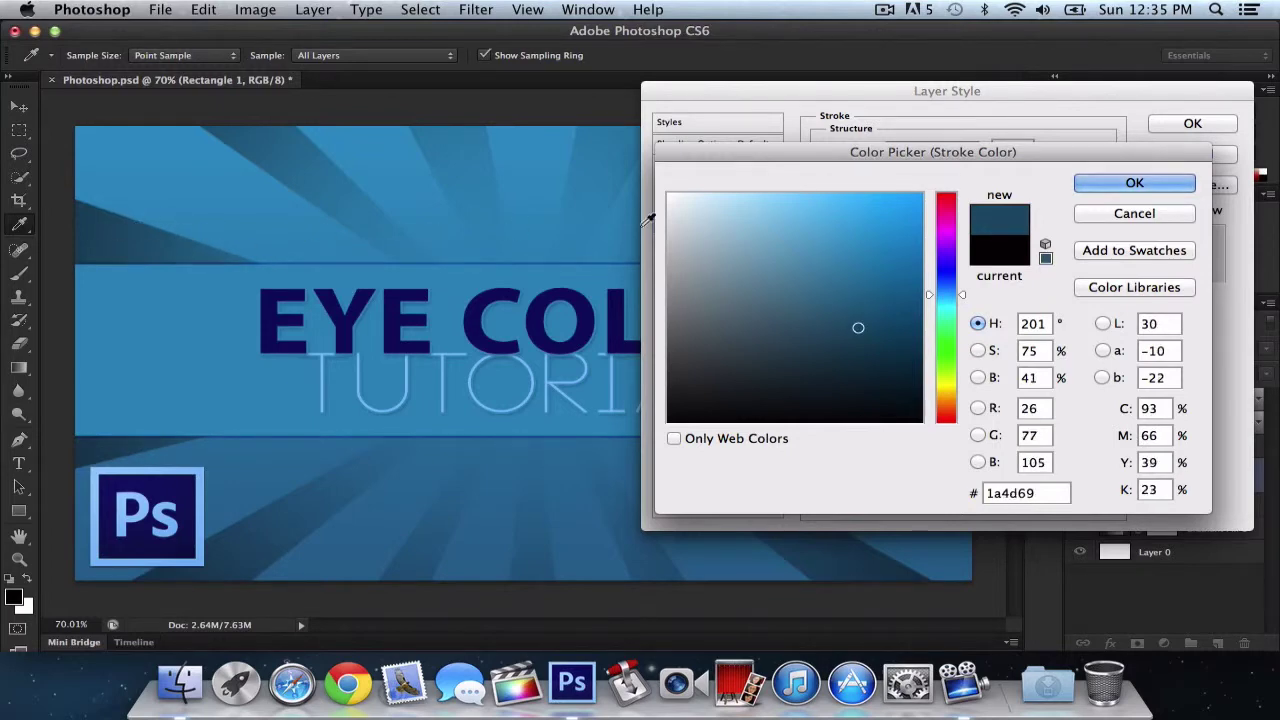
left_click(1133, 185)
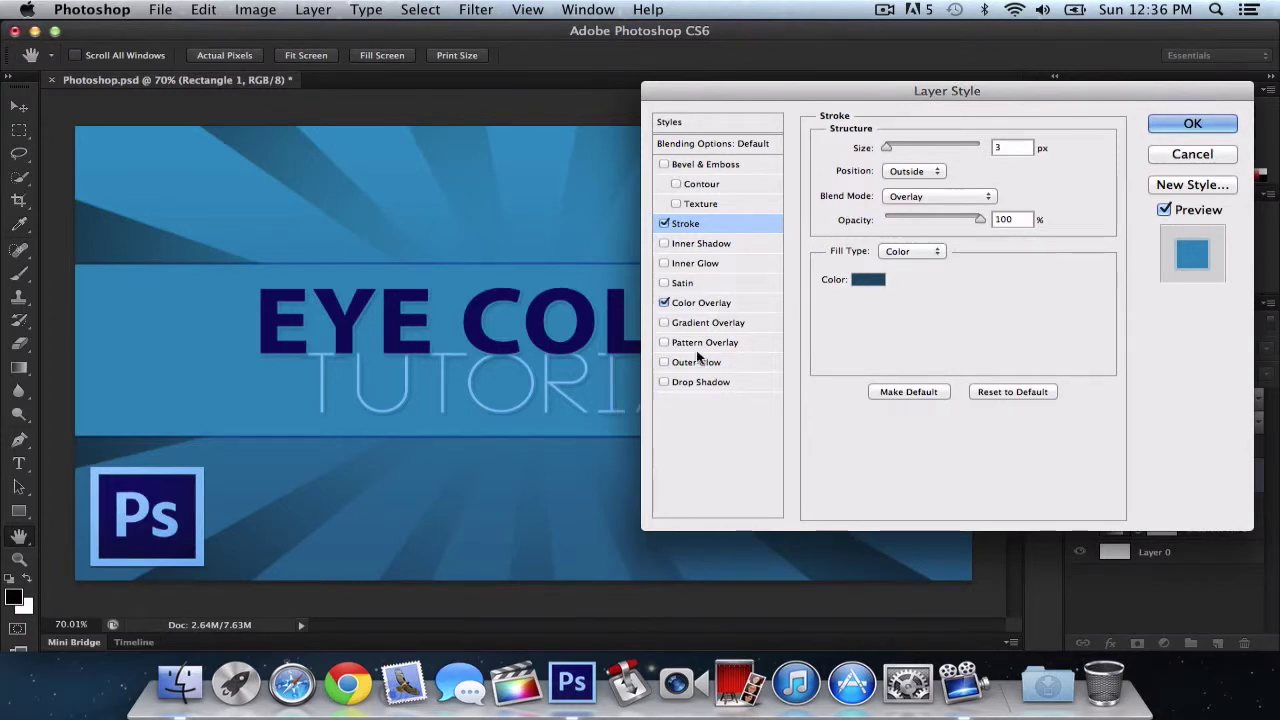
left_click(729, 382)
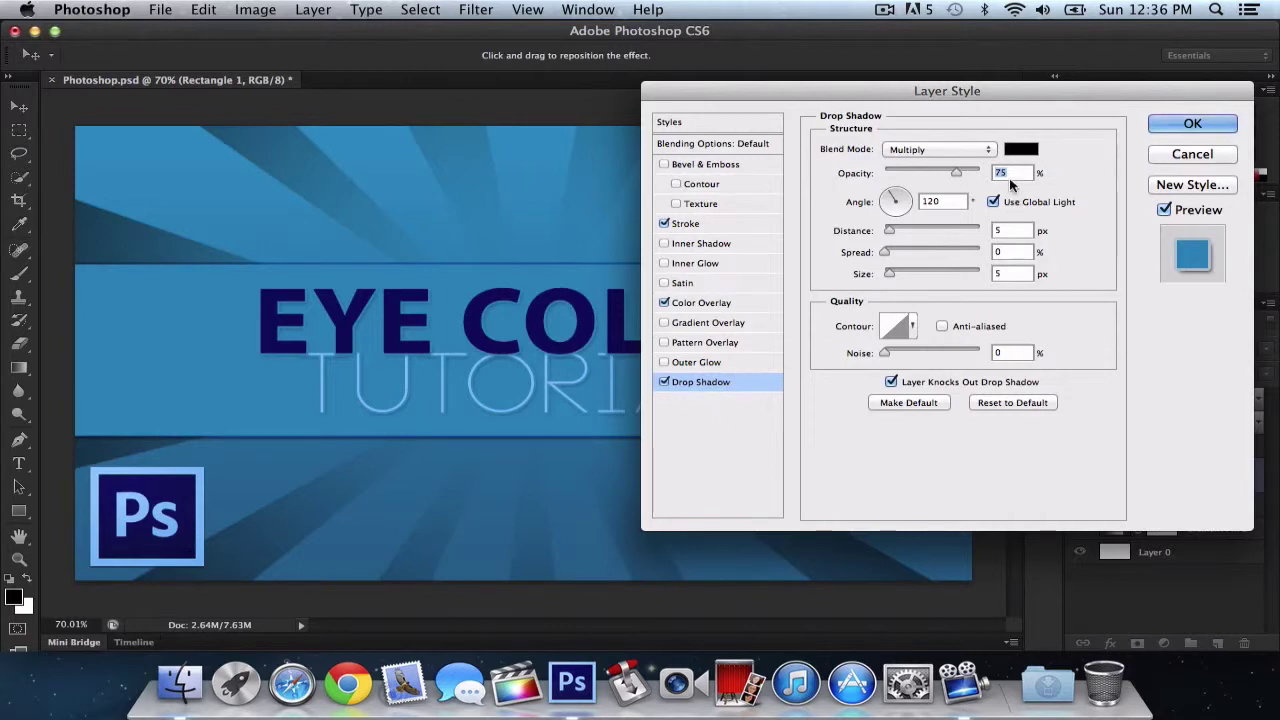
Keep the drop shadow's blend mode at Multiply.
left_click(961, 150)
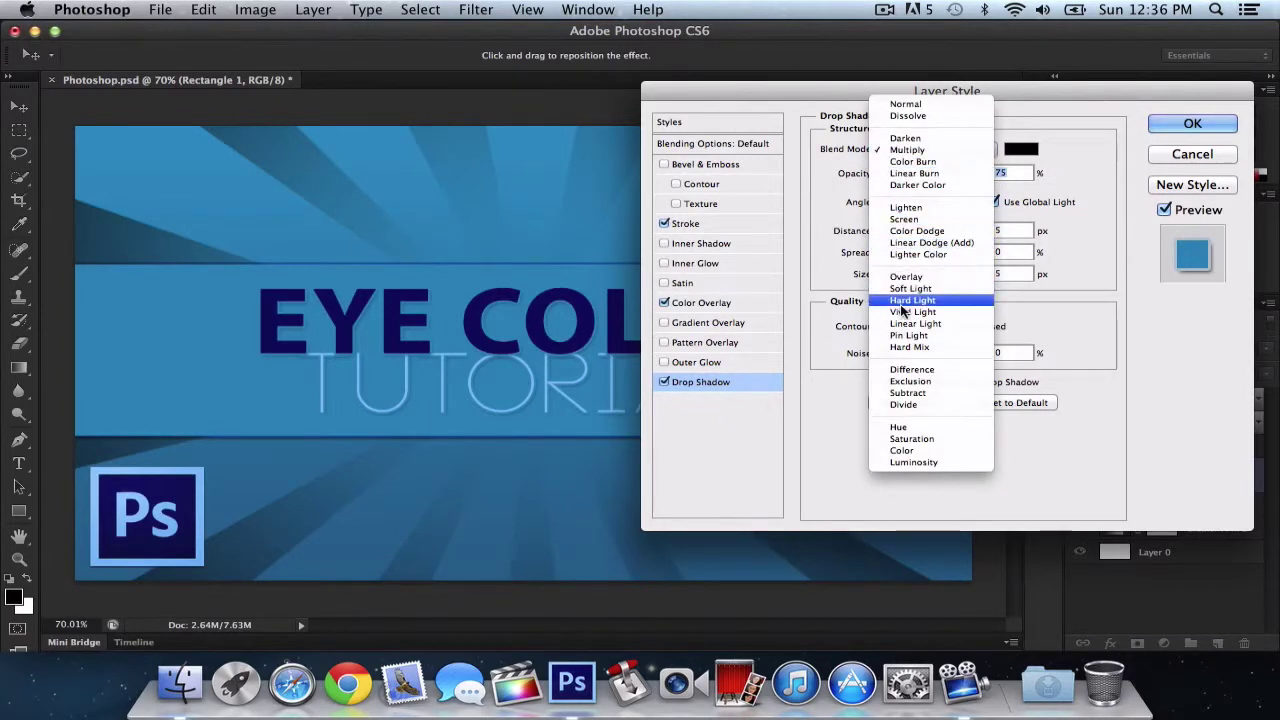
left_click(905, 276)
left_click(947, 151)
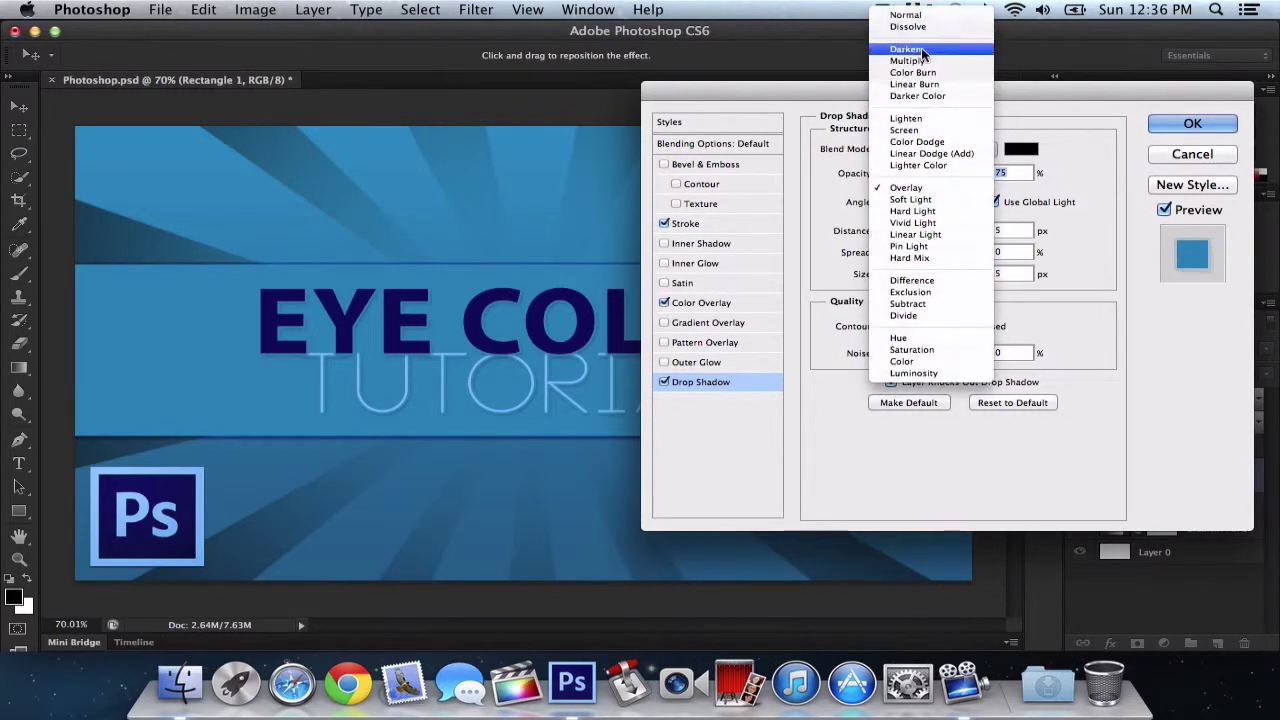
left_click(921, 61)
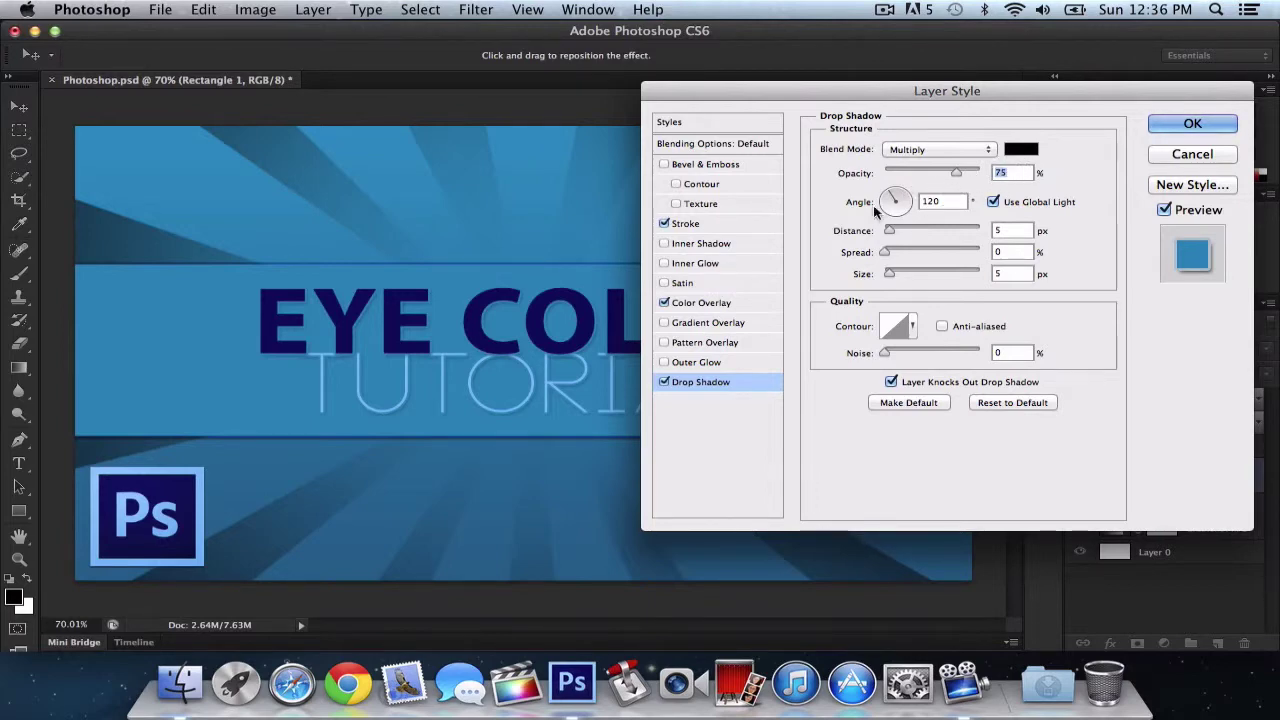
Set the drop shadow Spread to 10% and apply the layer effects.
left_click(1012, 252)
type("19")
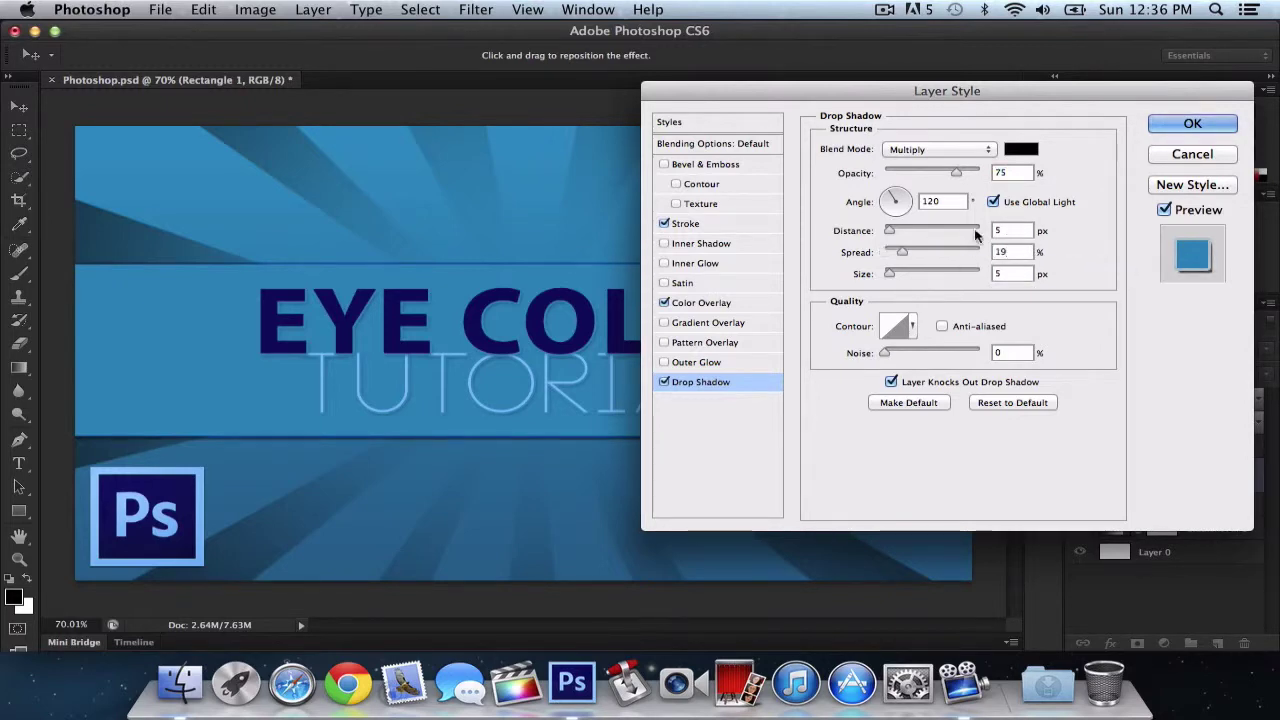
key("BackSpace")
type("0")
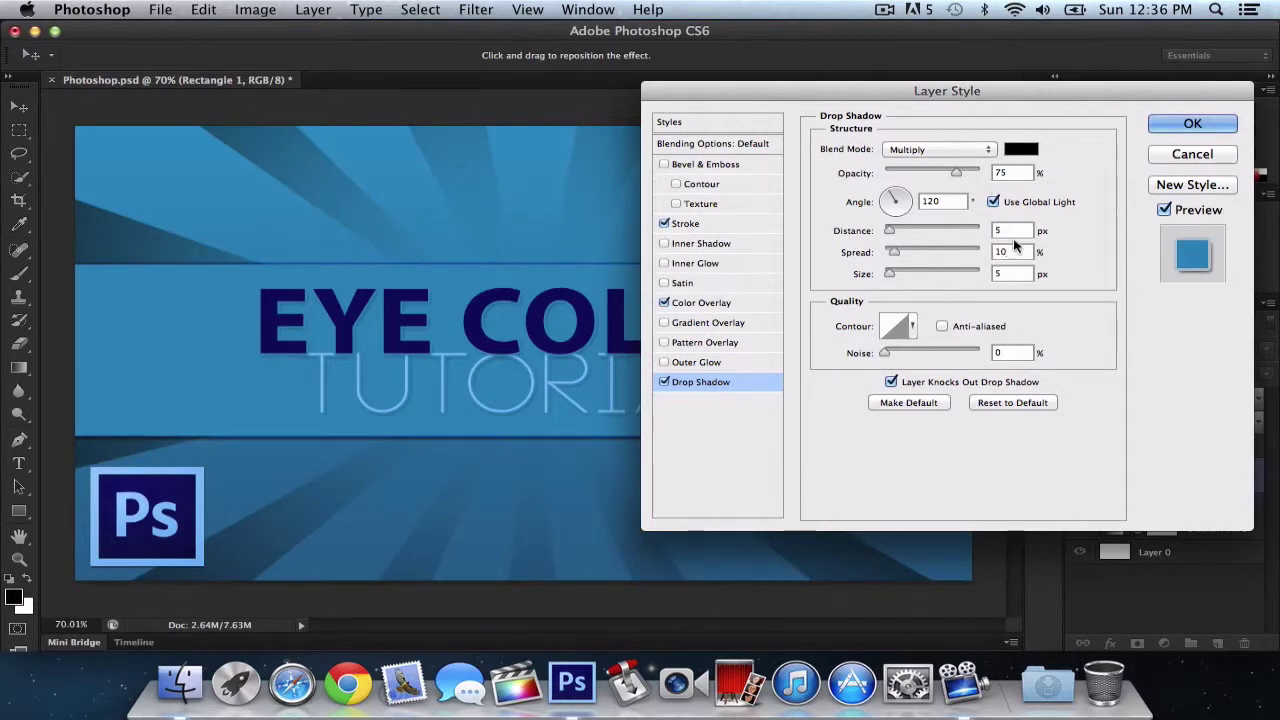
left_click(1012, 272)
left_click(1176, 123)
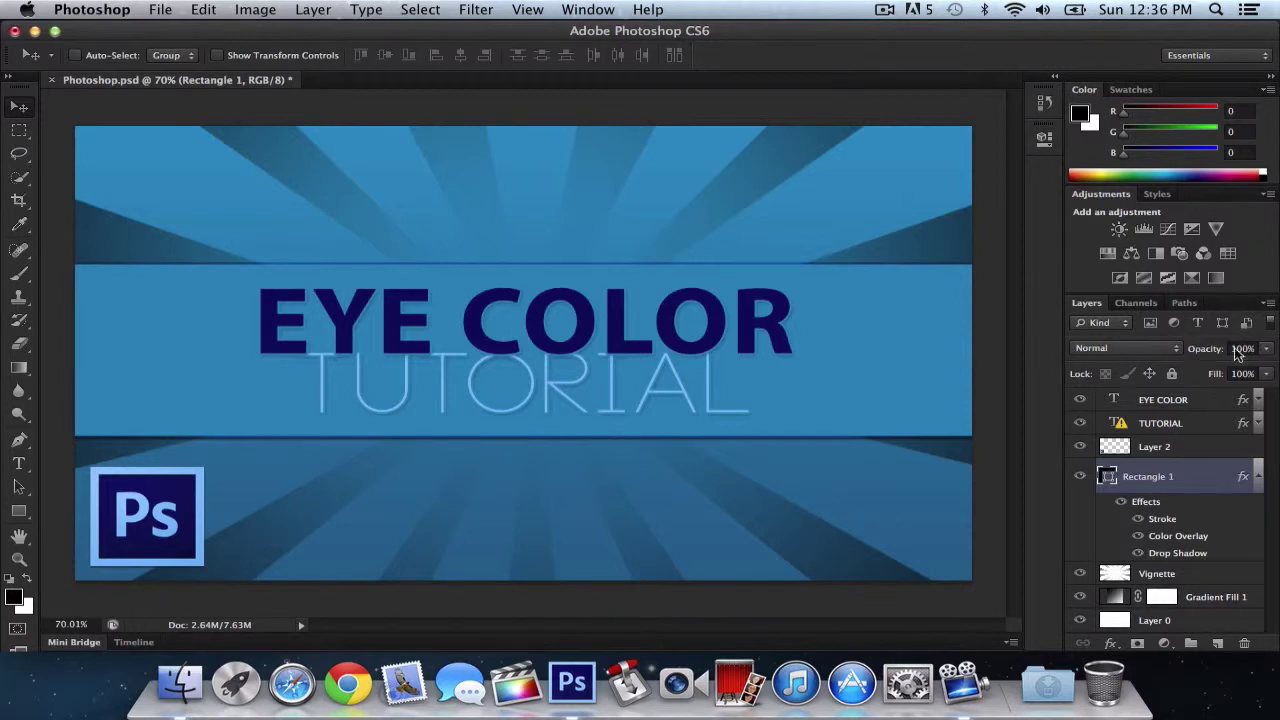
Lower Rectangle 1's layer opacity to 45% so the sunburst shows through the banner.
left_click(1268, 349)
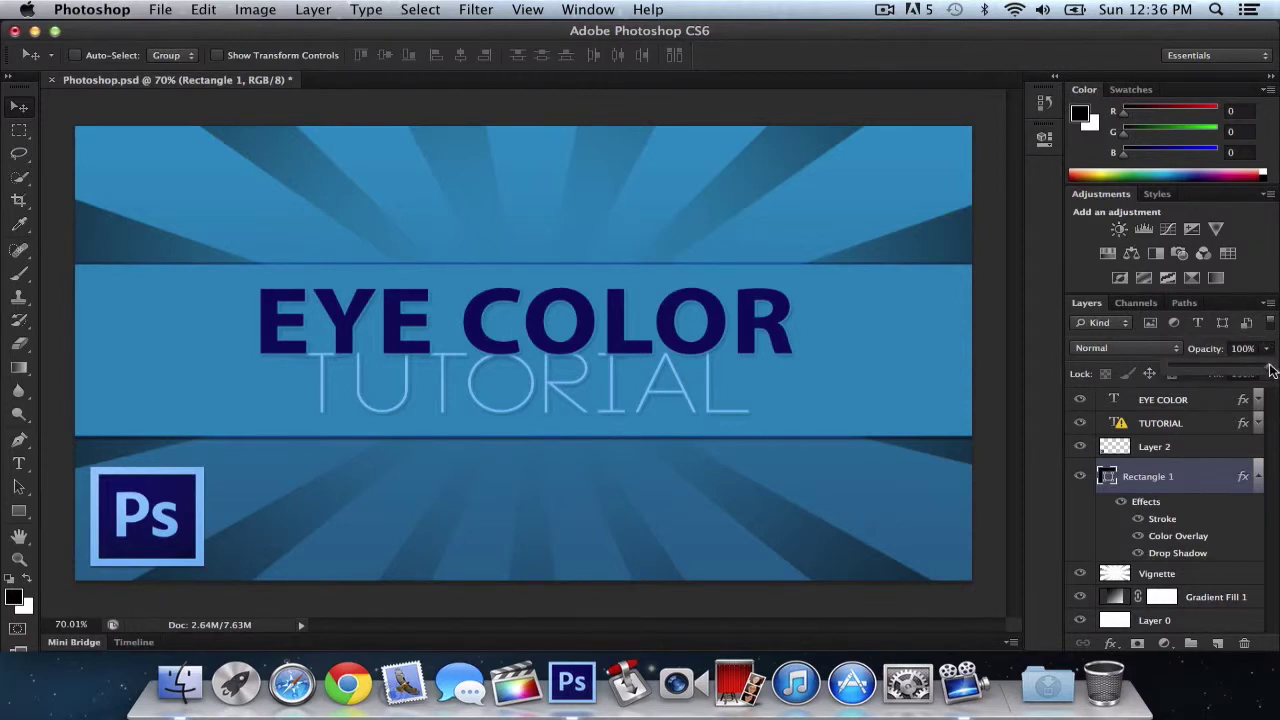
left_click_drag(1270, 370, 1218, 349)
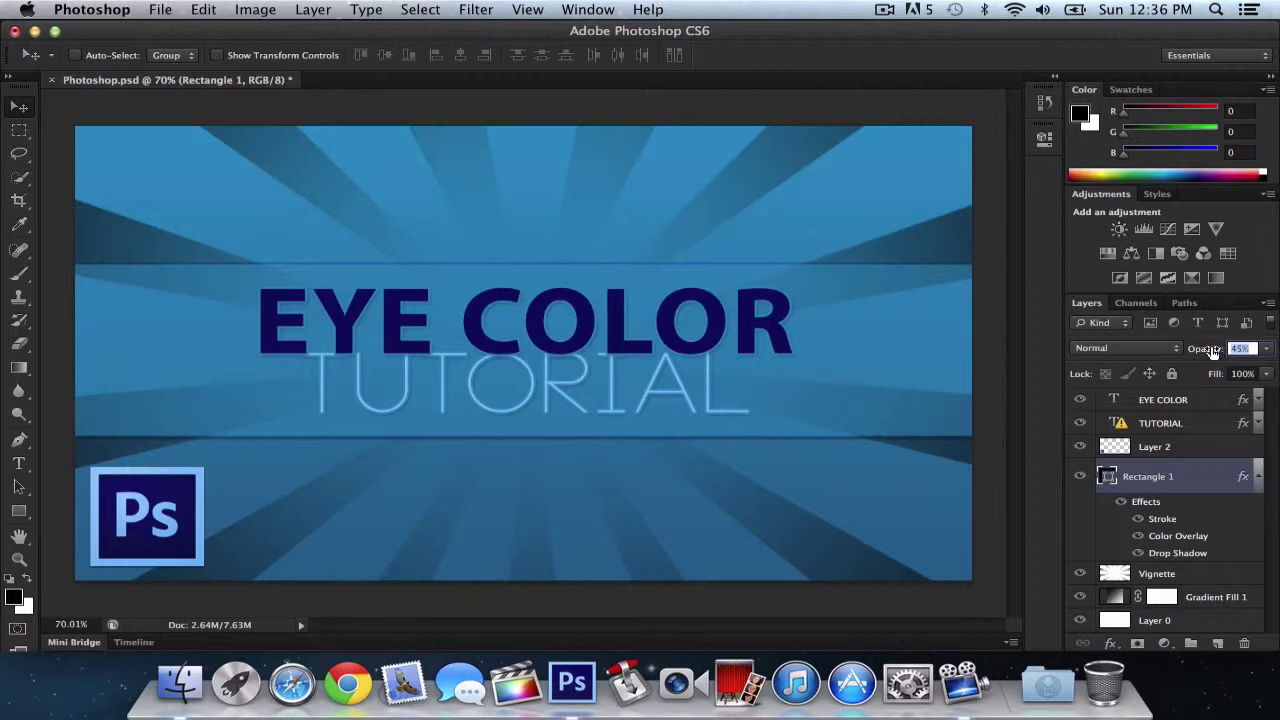